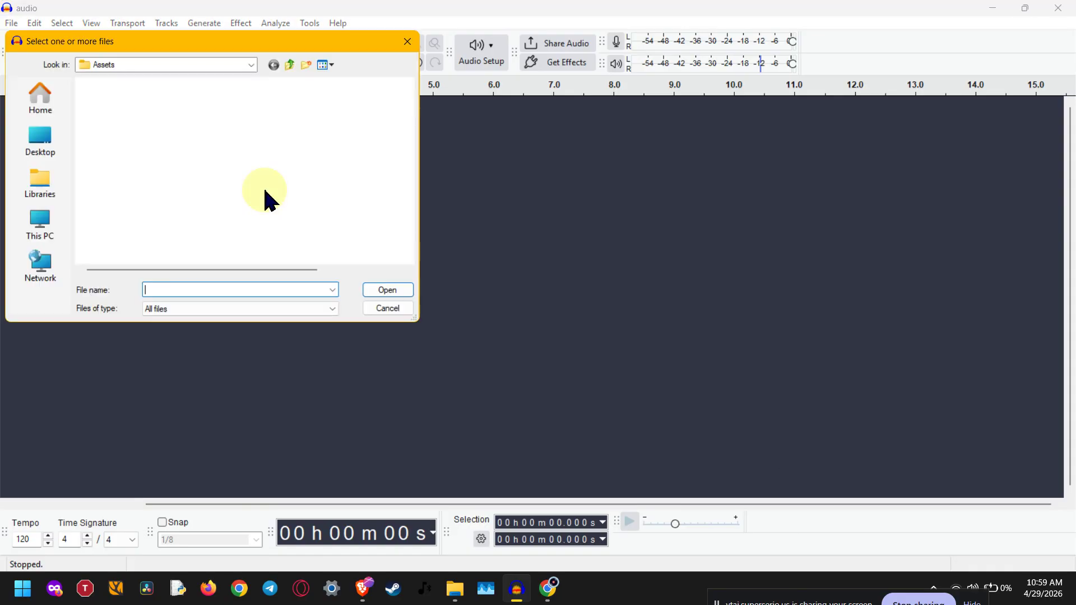
Step: Import the audio file from the Assets folder and enlarge its opening section in the timeline
left_click(109, 101)
key("Return")
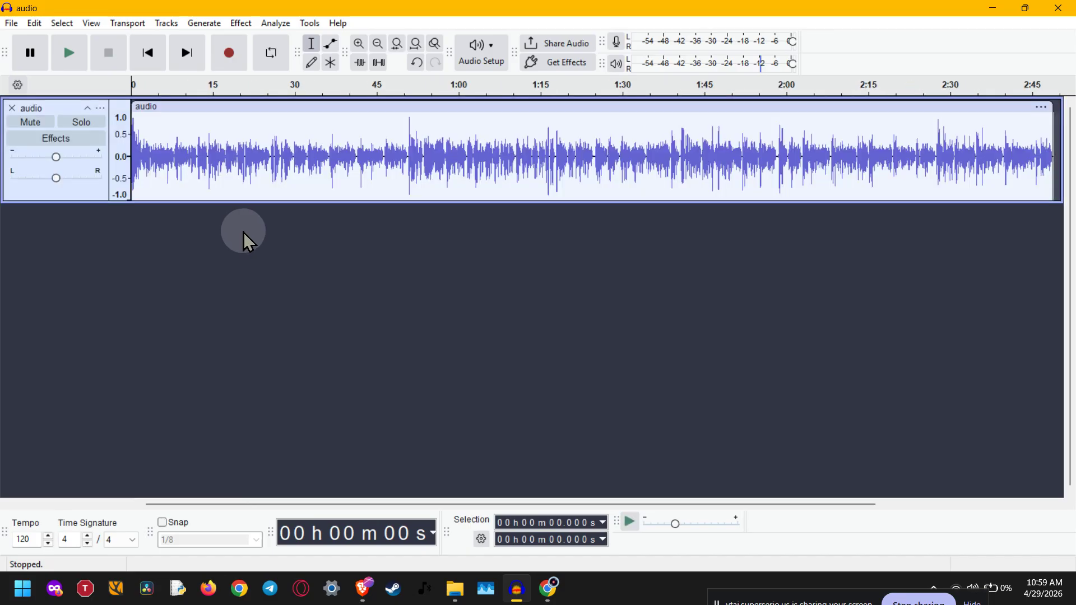
scroll(201, 164, "up", 2)
scroll(202, 164, "up", 1)
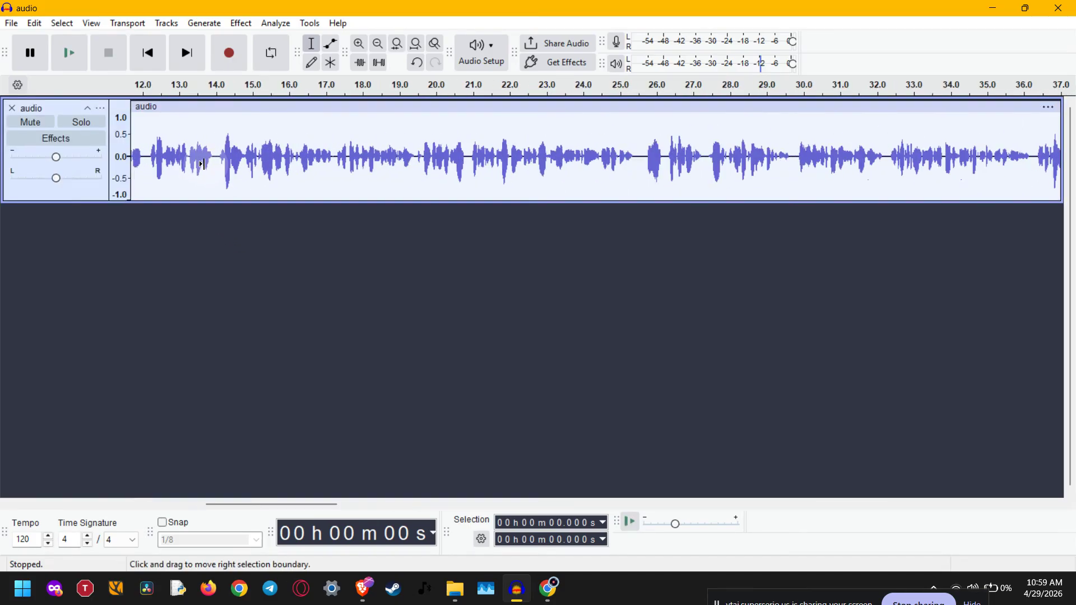
scroll(207, 161, "left", 8)
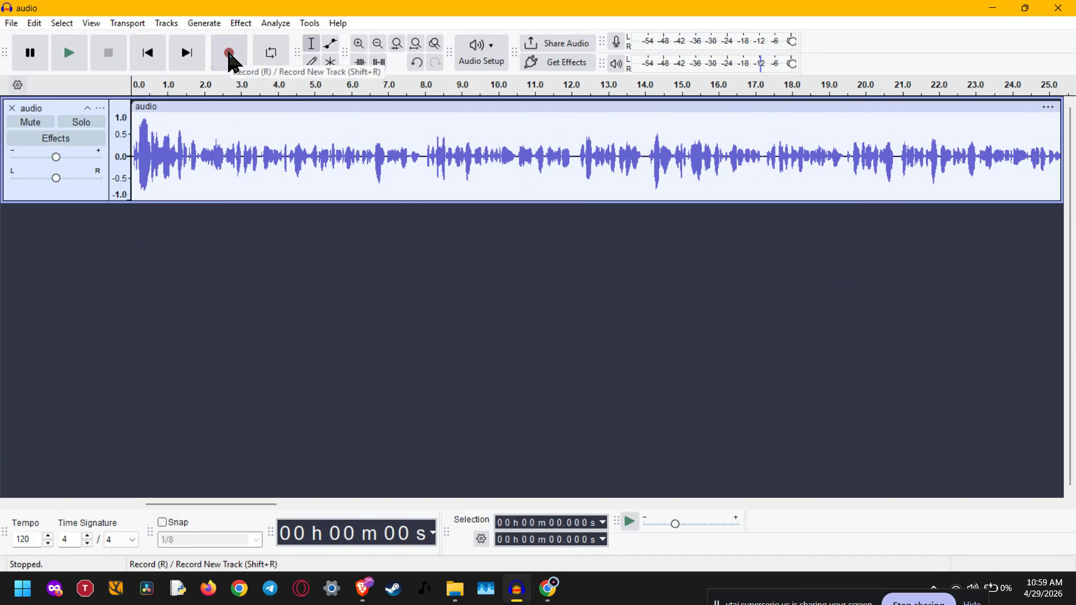
Step: Record a few seconds onto a new track, pause the recording, and delete that track
left_click(229, 53)
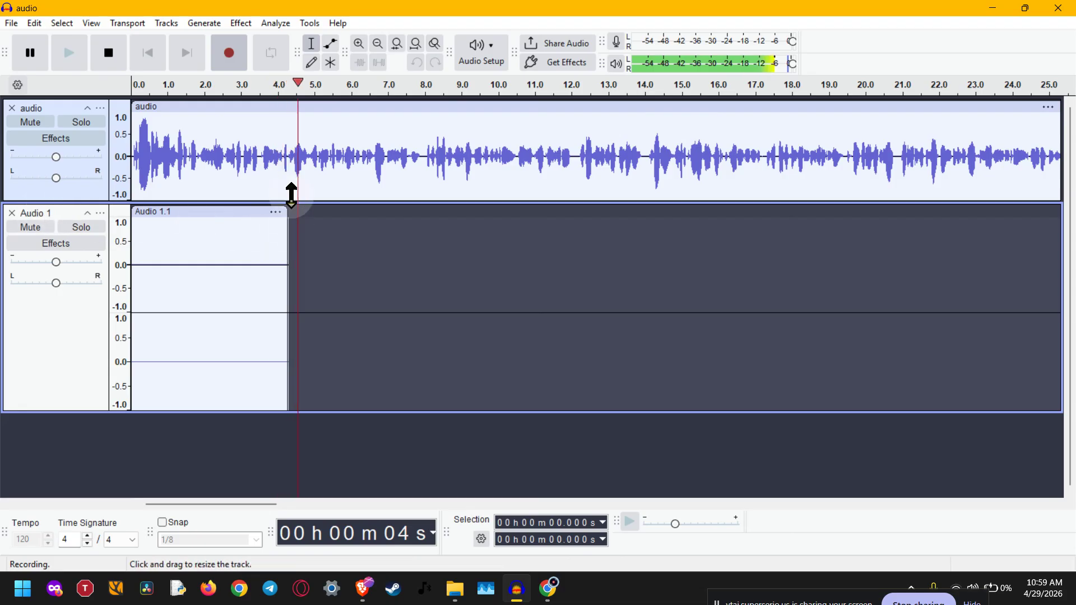
left_click(26, 55)
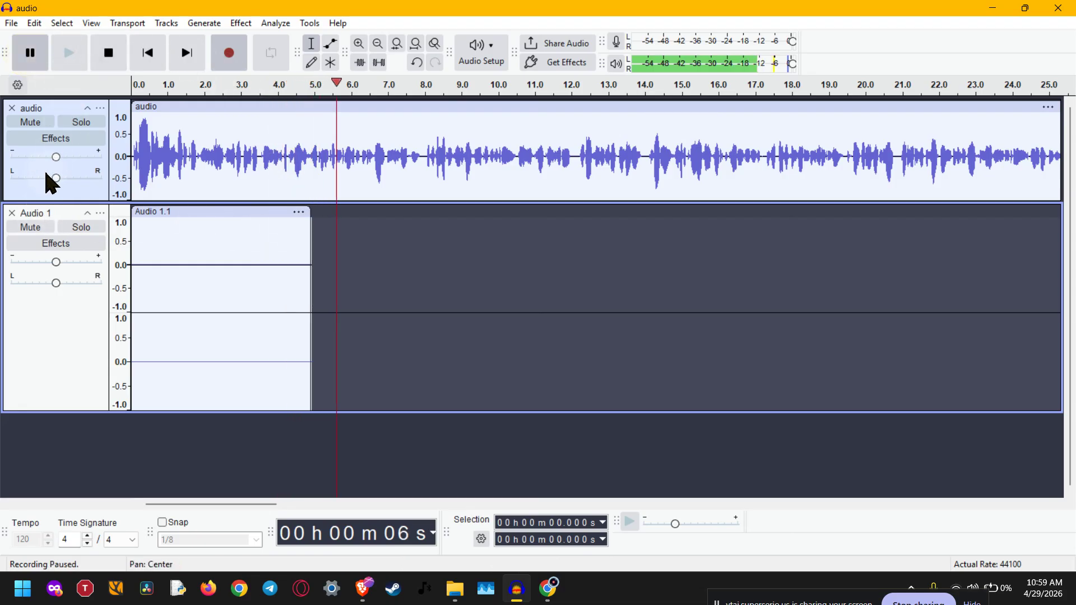
left_click(12, 213)
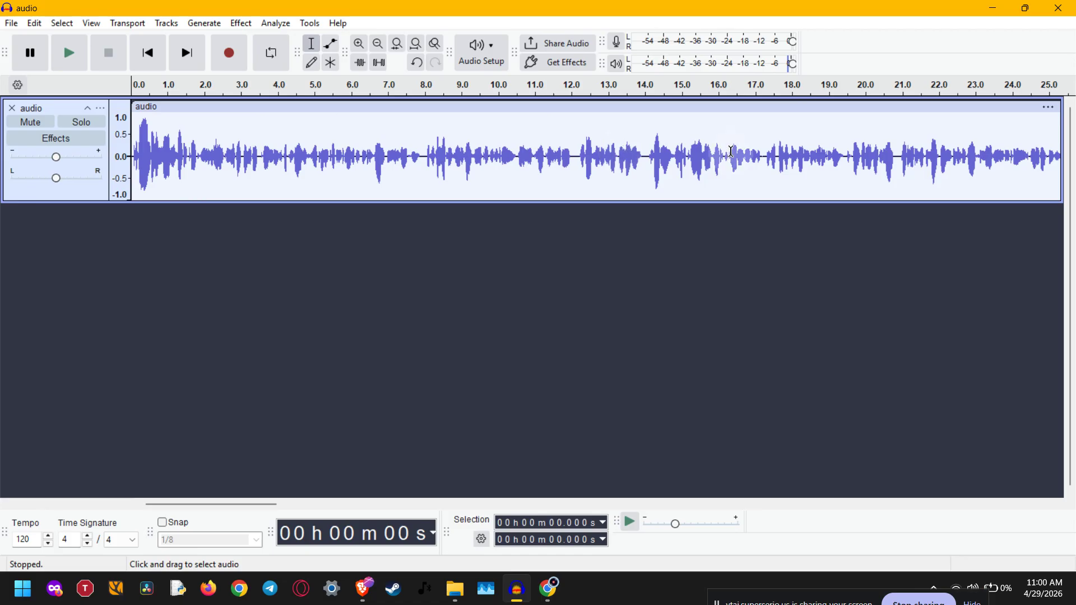
Step: Select the entire imported audio clip and open the Amplify effect for it
left_click(739, 106)
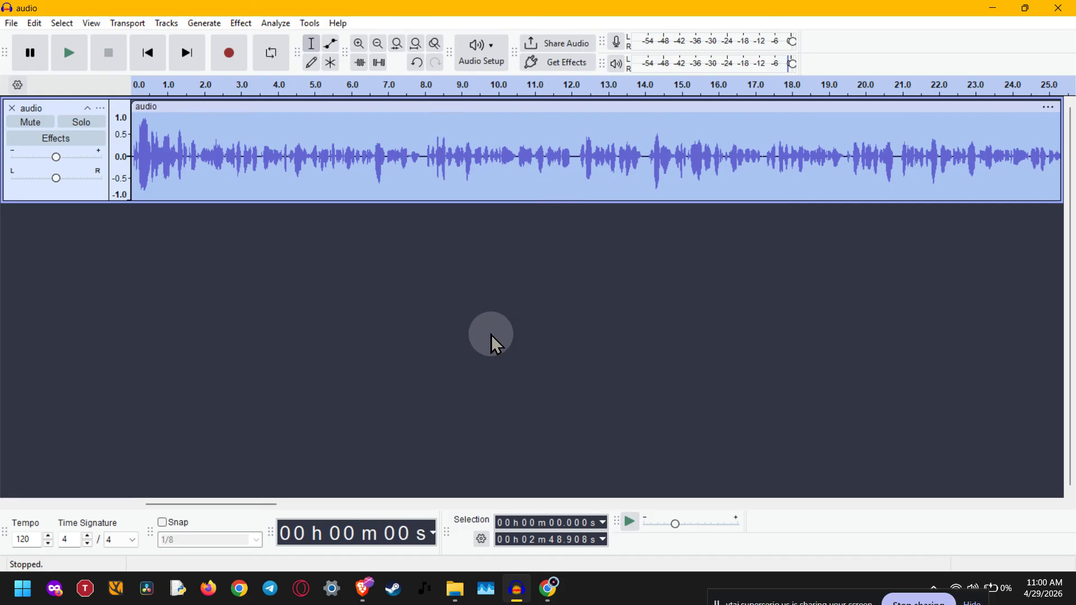
left_click(246, 24)
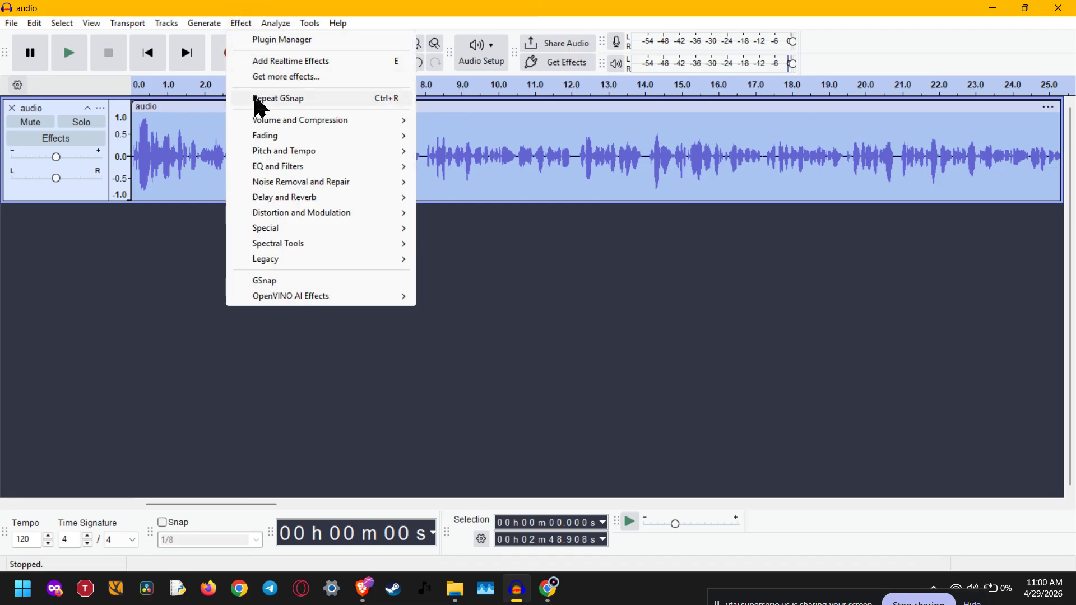
mouse_move(268, 259)
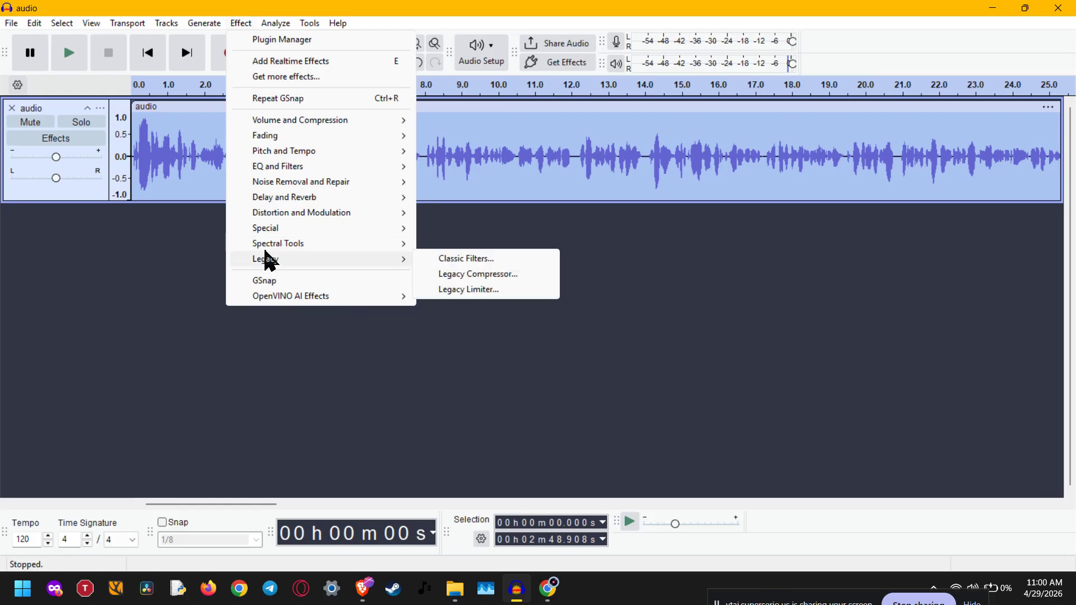
mouse_move(314, 122)
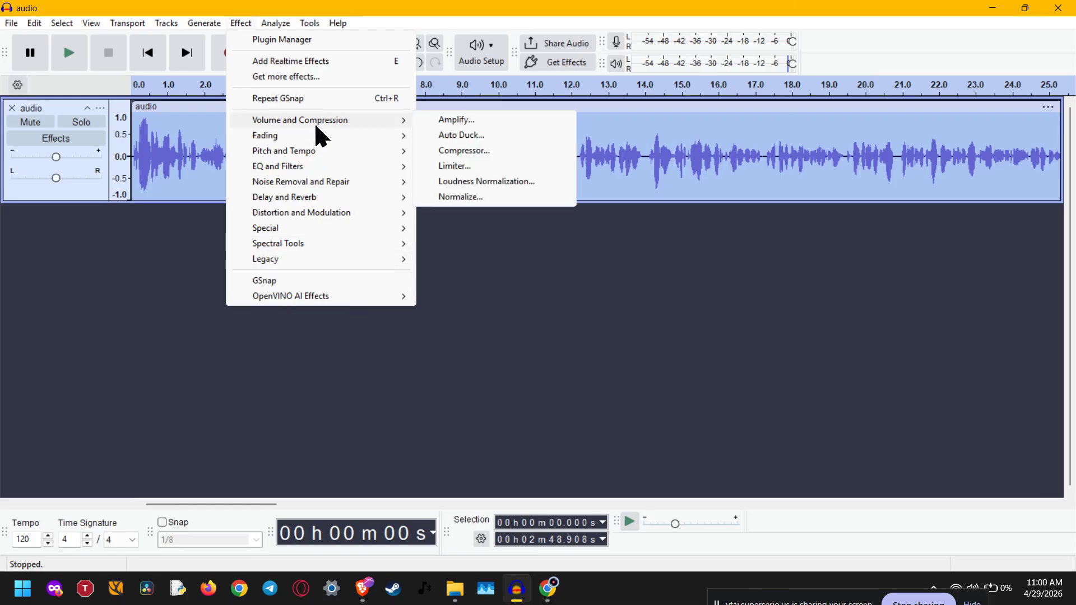
left_click(446, 125)
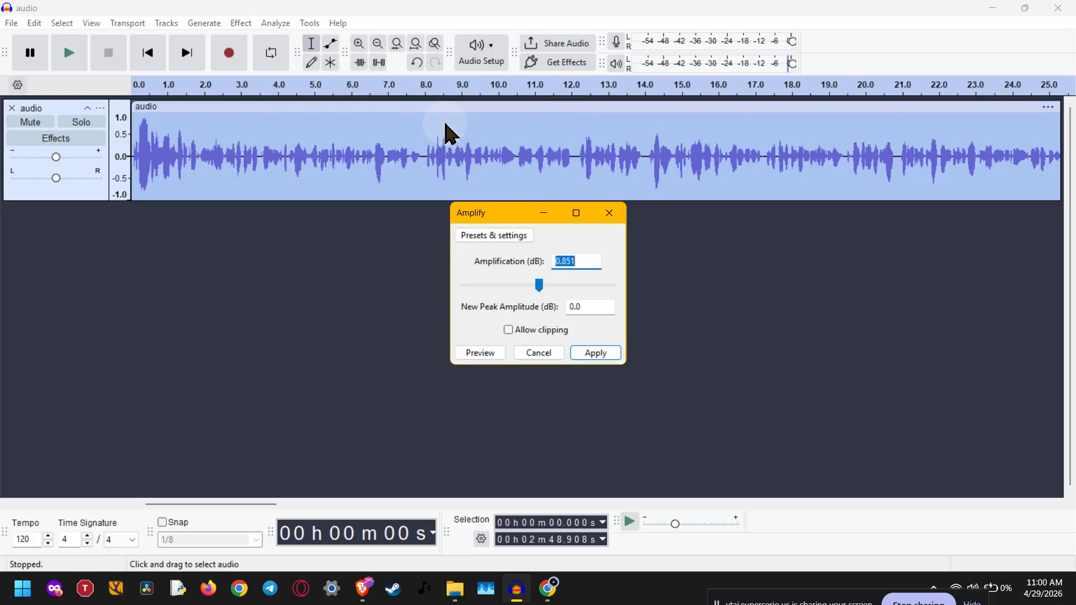
Step: Try an amplification of 9.2 dB with clipping allowed, then disallow clipping and lower the amplification to 0.7 dB
mouse_move(541, 287)
left_mouse_down()
mouse_move(588, 295)
mouse_move(583, 283)
mouse_move(527, 280)
mouse_move(589, 294)
mouse_move(538, 286)
mouse_move(552, 294)
left_mouse_up()
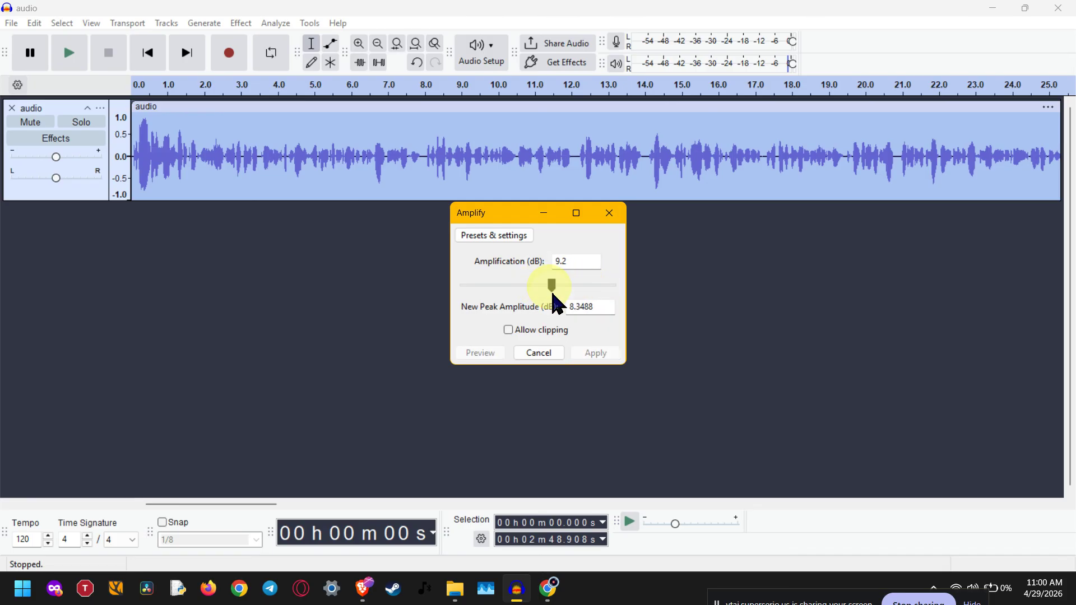
left_click(531, 331)
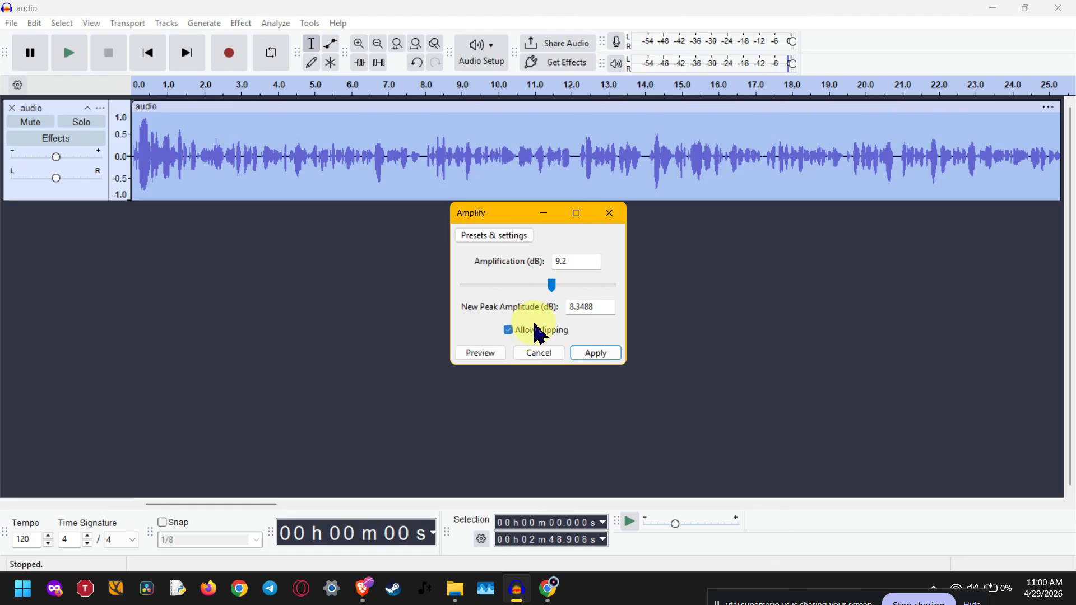
left_click(532, 329)
left_click_drag(556, 289, 538, 283)
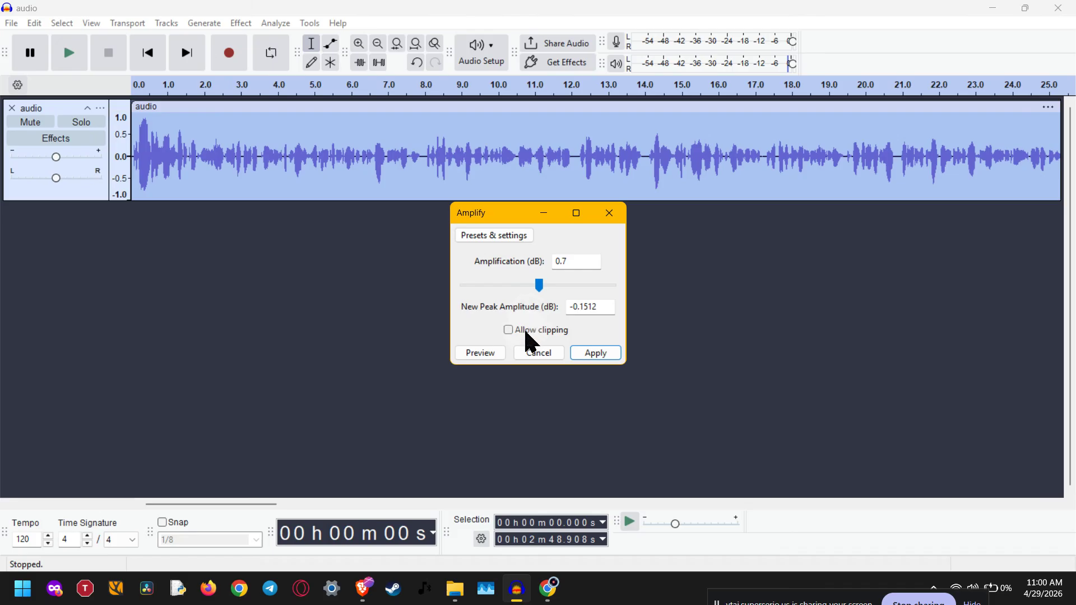
Step: Set the amplification to 3.2 dB, allow clipping, and apply the effect to the whole clip
key("Right")
key("Right")
key("Right")
key("Right")
key("Right")
key("Right")
key("Right")
key("Right")
key("Right")
key("Right")
key("Right")
key("Right")
key("Right")
key("Right")
key("Right")
key("Right")
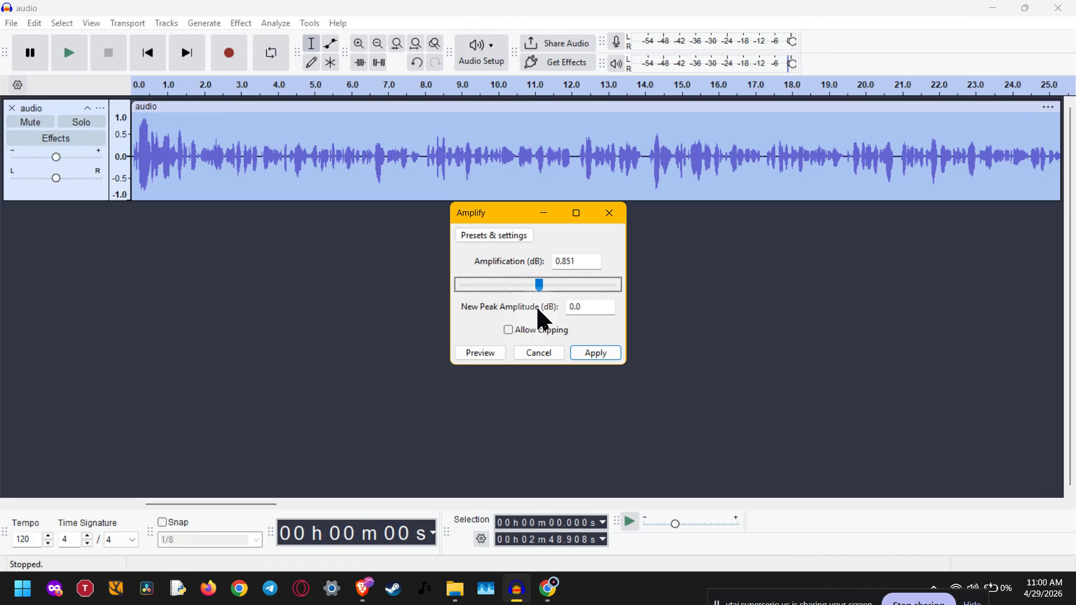
key("Left")
key("Left")
key("Left")
key("Left")
key("Left")
key("Left")
key("Left")
key("Left")
key("Left")
key("Left")
key("Left")
key("Left")
key("Left")
key("Left")
key("Left")
key("Left")
key("Left")
key("Left")
key("Left")
key("Left")
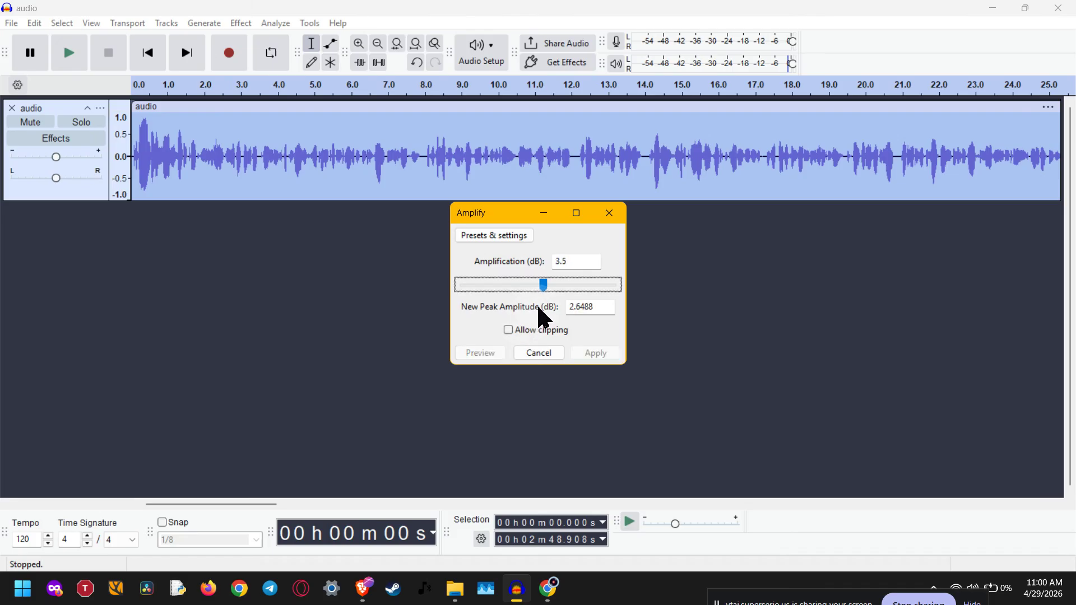
key("Left")
key("Left")
key("Left")
key("Left")
key("Right")
key("Right")
key("Right")
key("Right")
key("Right")
key("Right")
key("Right")
key("Right")
key("Right")
key("Right")
key("Right")
key("Right")
key("Right")
key("Right")
key("Right")
key("Right")
key("Right")
key("Right")
key("Right")
key("Right")
left_click(536, 330)
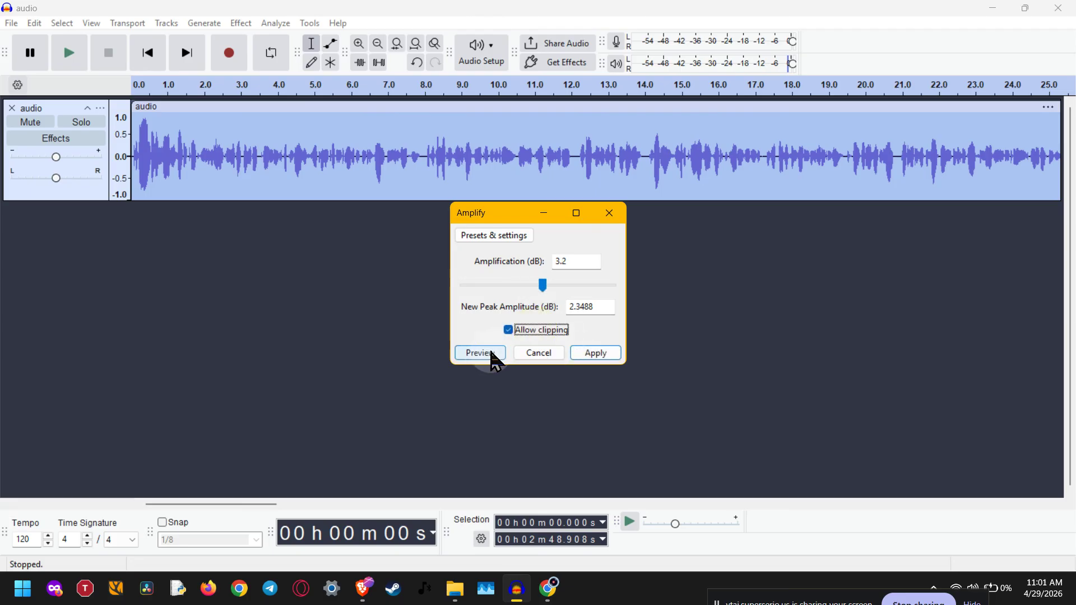
left_click(595, 354)
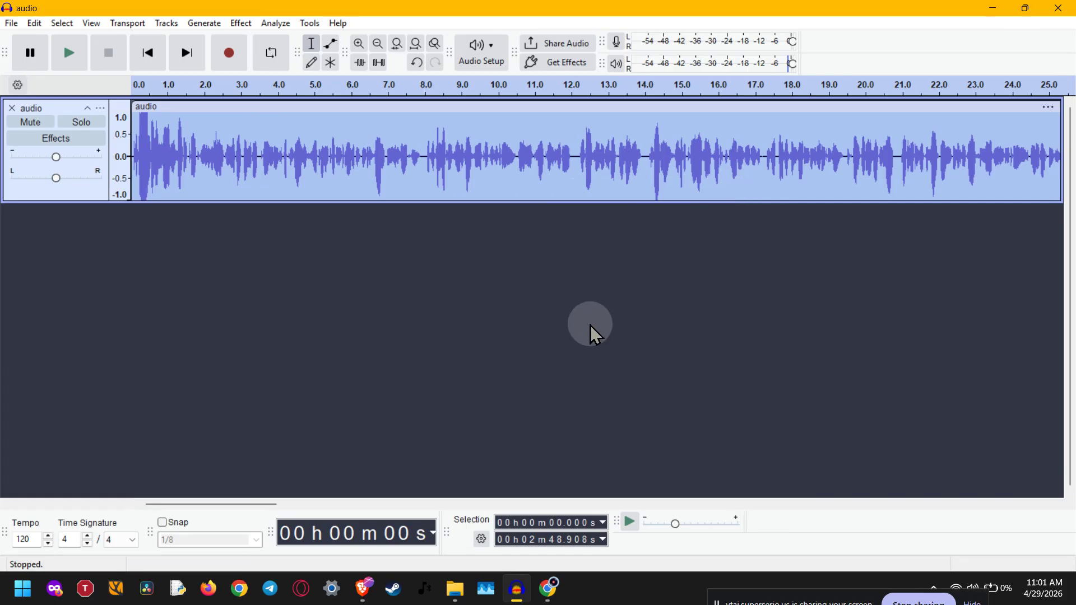
Step: Undo the amplification of the whole clip
key("ctrl+z")
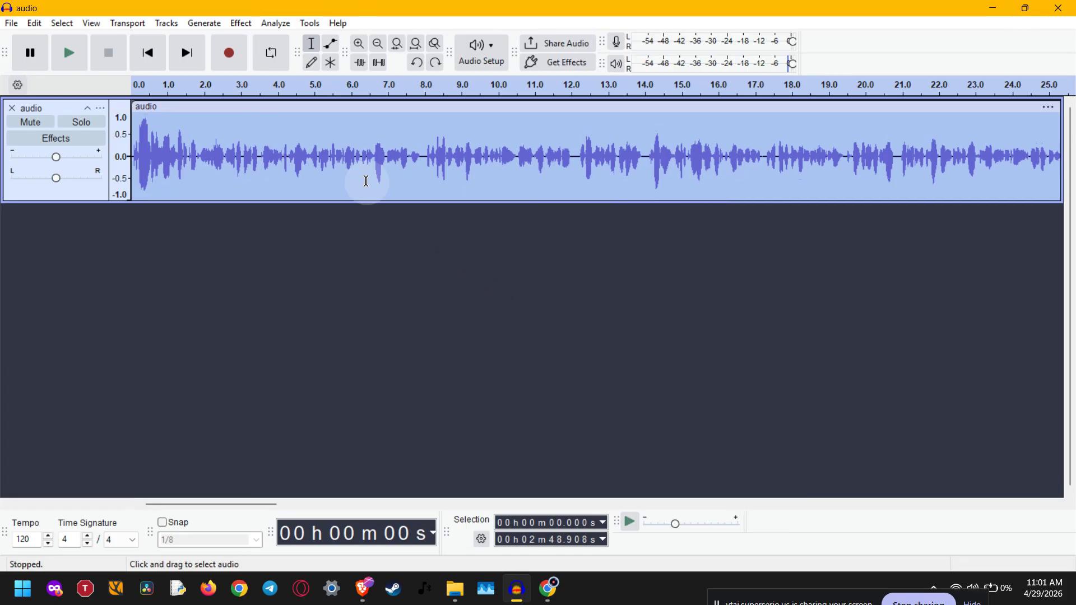
left_click(242, 24)
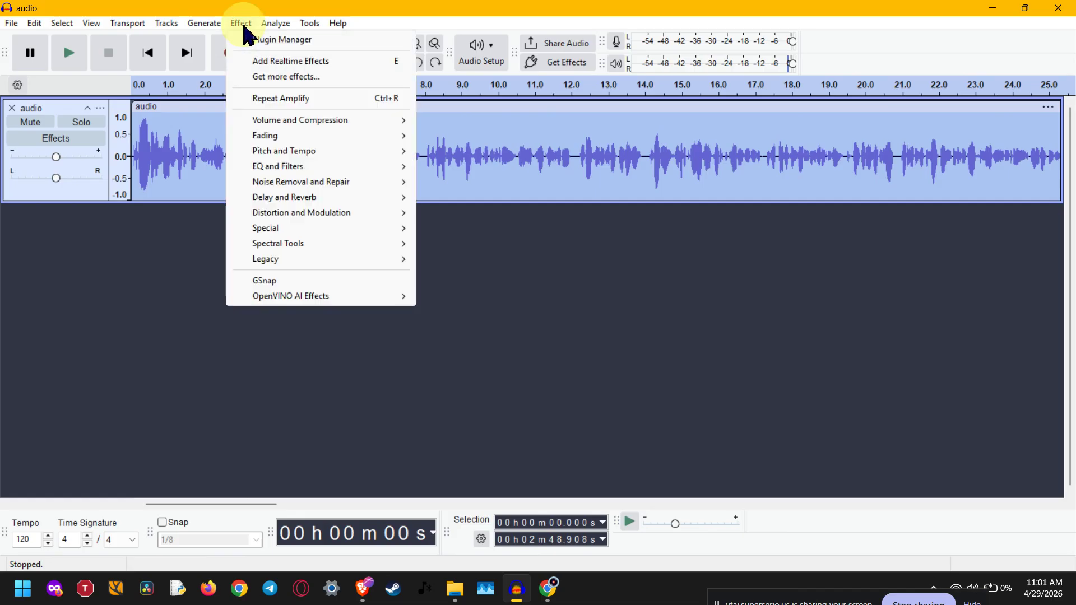
left_click(243, 25)
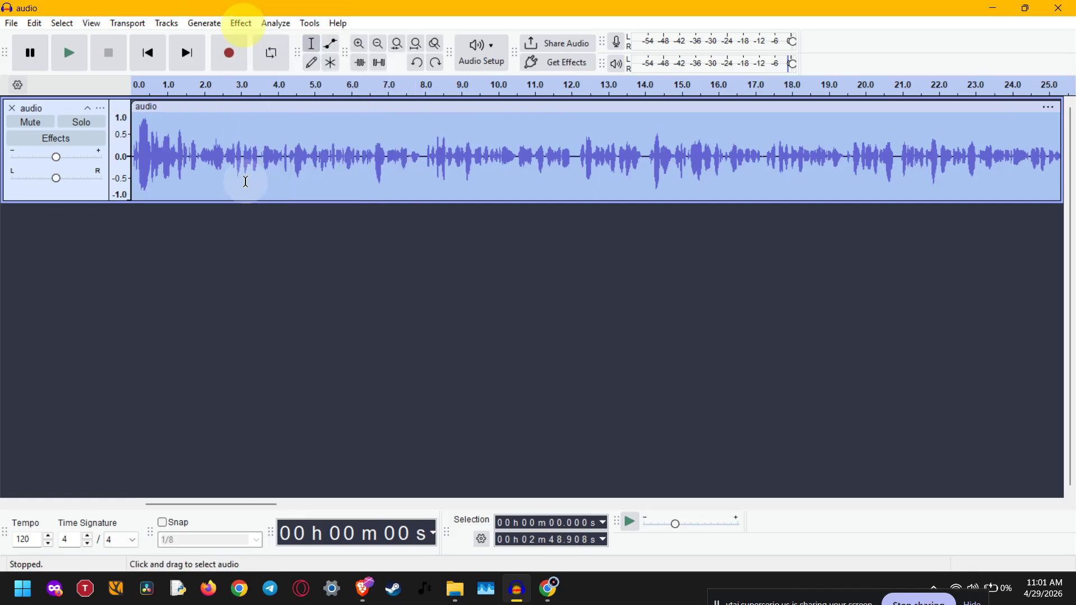
Step: Select the audio from about 2.2 s to 9.4 s and open the Amplify effect, moving its dialog clear of the selection
left_click(258, 167)
left_click_drag(213, 166, 478, 163)
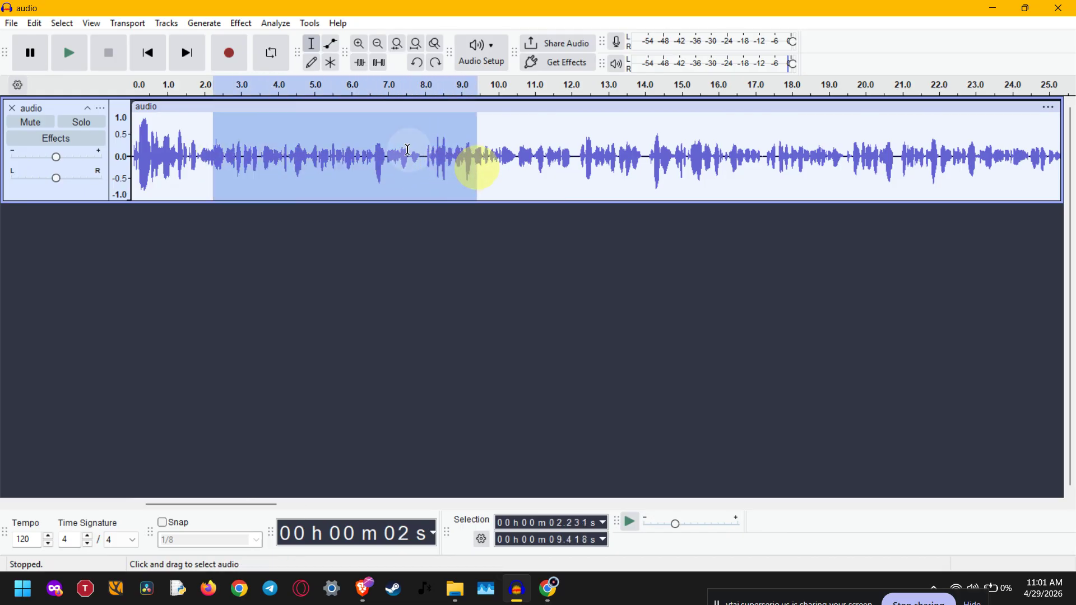
left_click(244, 24)
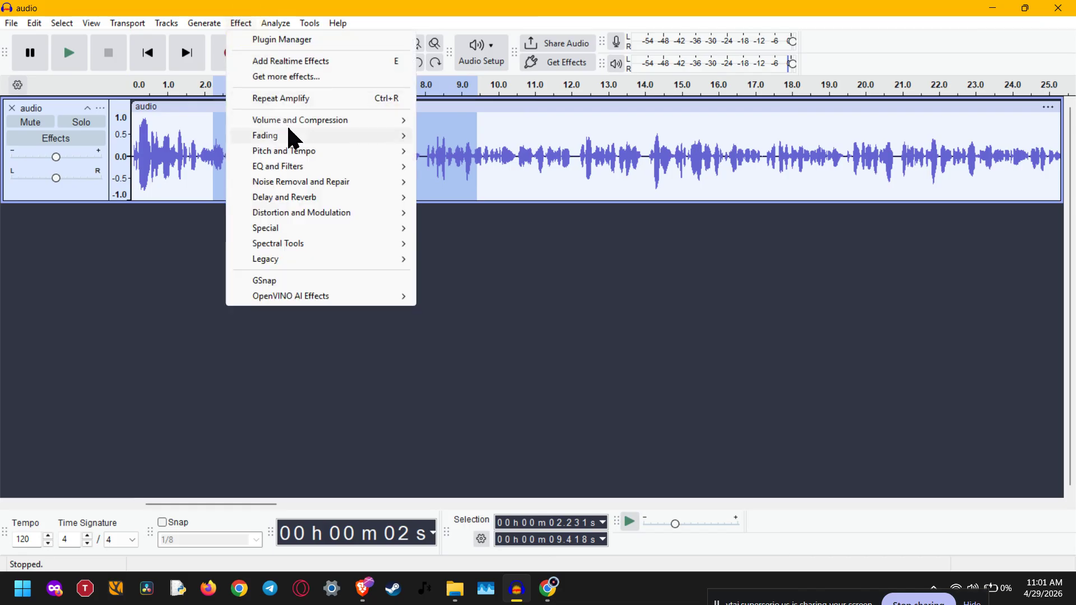
mouse_move(295, 120)
left_click(431, 121)
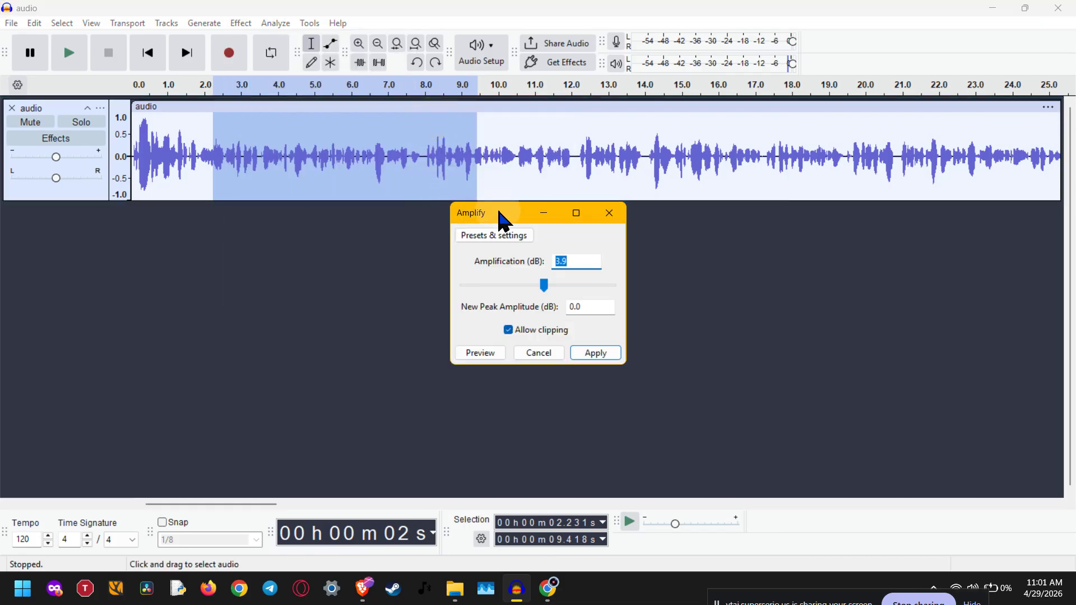
left_click_drag(519, 209, 635, 194)
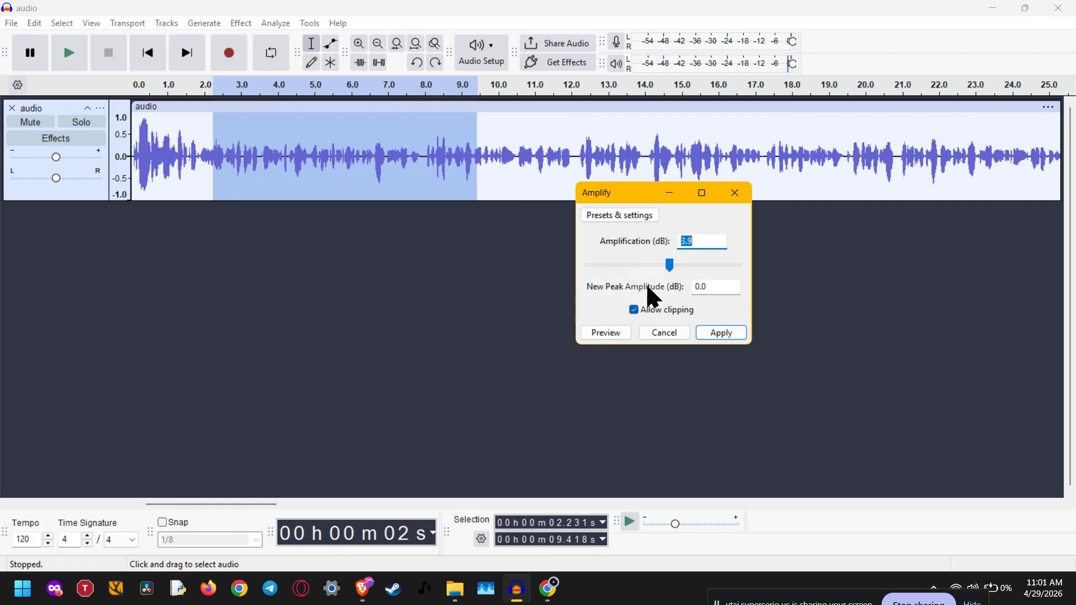
Step: Set the new peak amplitude to -1.0 dB, disallow clipping, and apply the amplification to the selected section
left_click(701, 288)
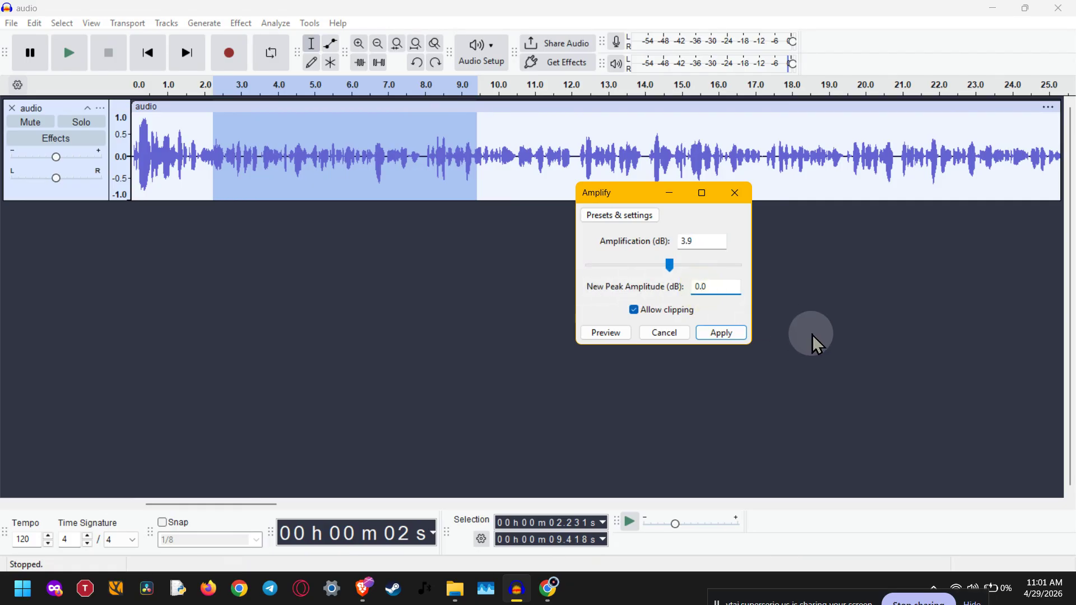
key("Home")
type("-")
key("Delete")
type("1")
left_click(634, 310)
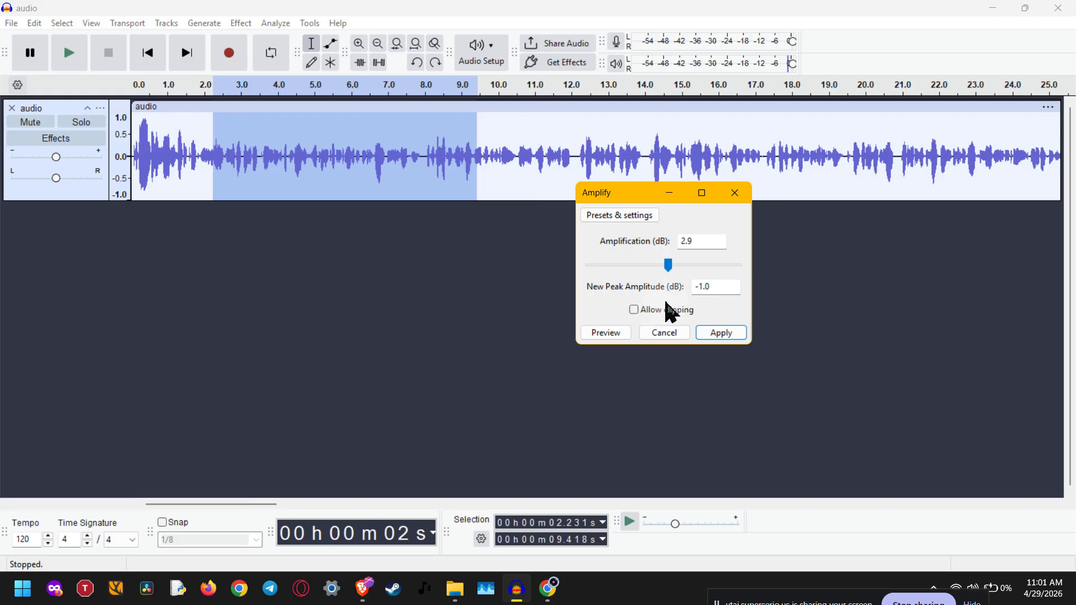
left_click_drag(671, 273, 671, 271)
left_click(729, 335)
key("BackSpace")
type("-1")
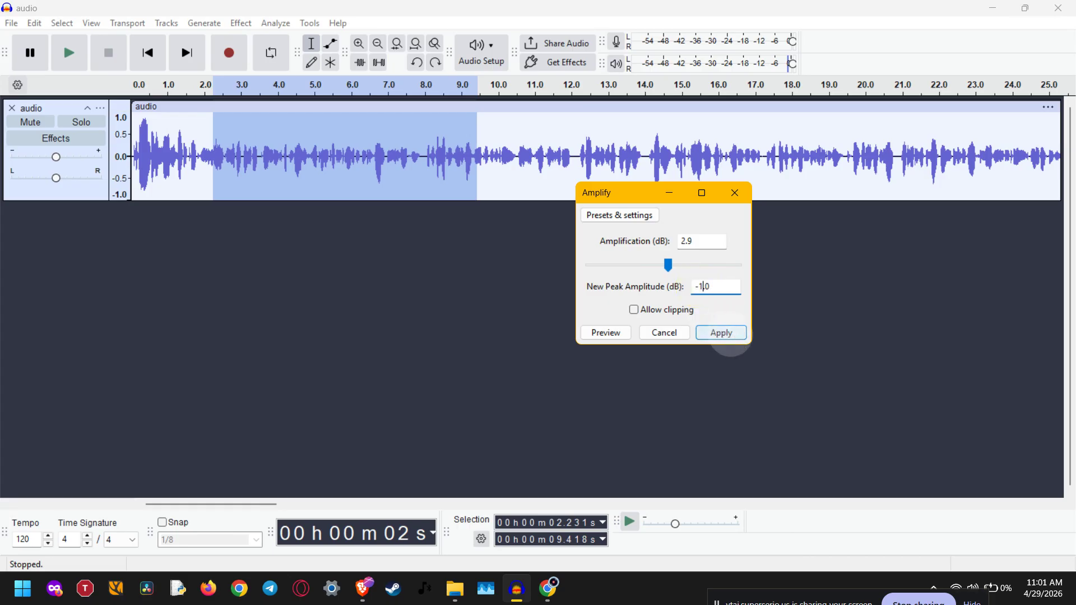
left_click(730, 335)
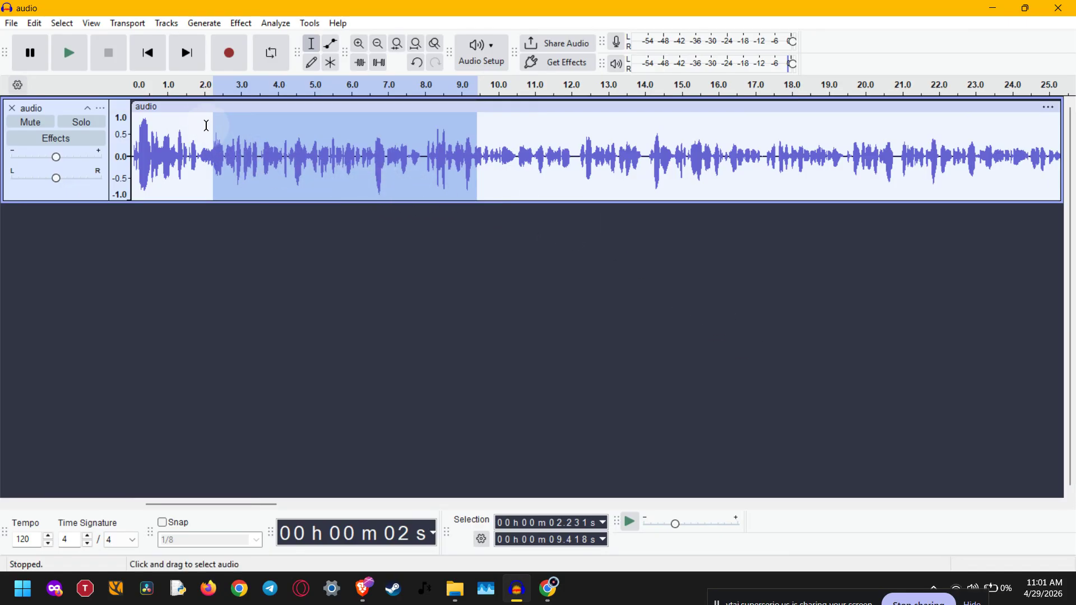
Step: Play back the amplified section from about 1.9 s for a few seconds and stop playback
left_click(200, 108)
left_click(200, 139)
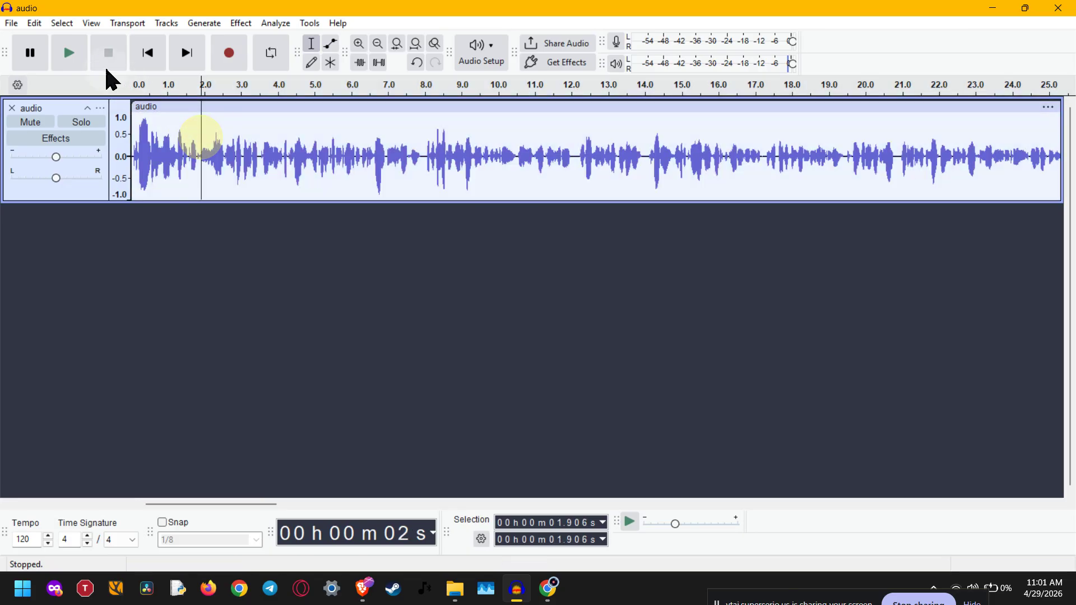
left_click(77, 54)
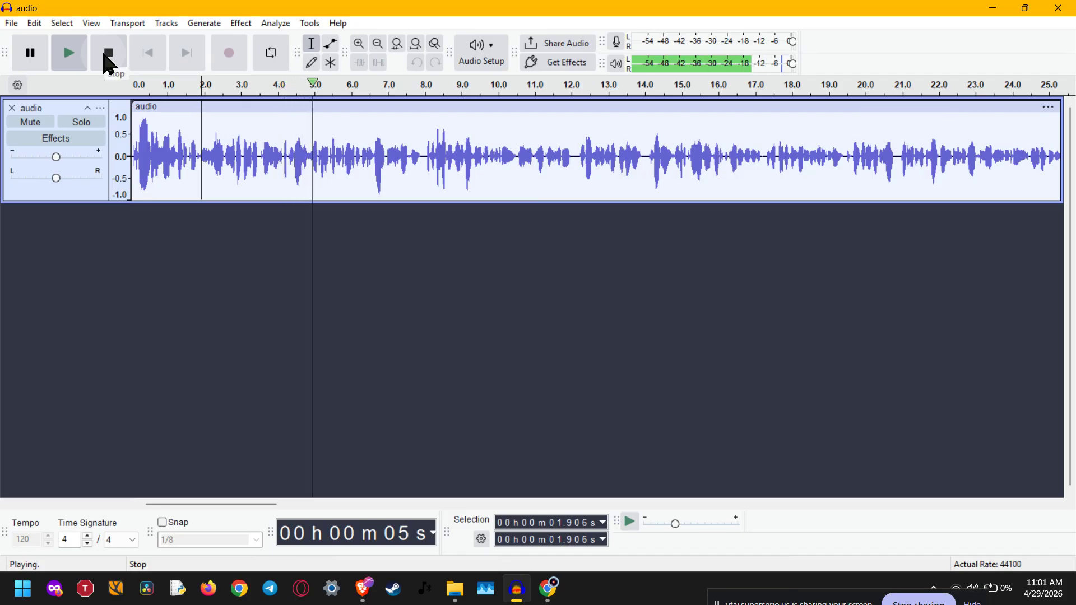
left_click(108, 60)
left_click(31, 55)
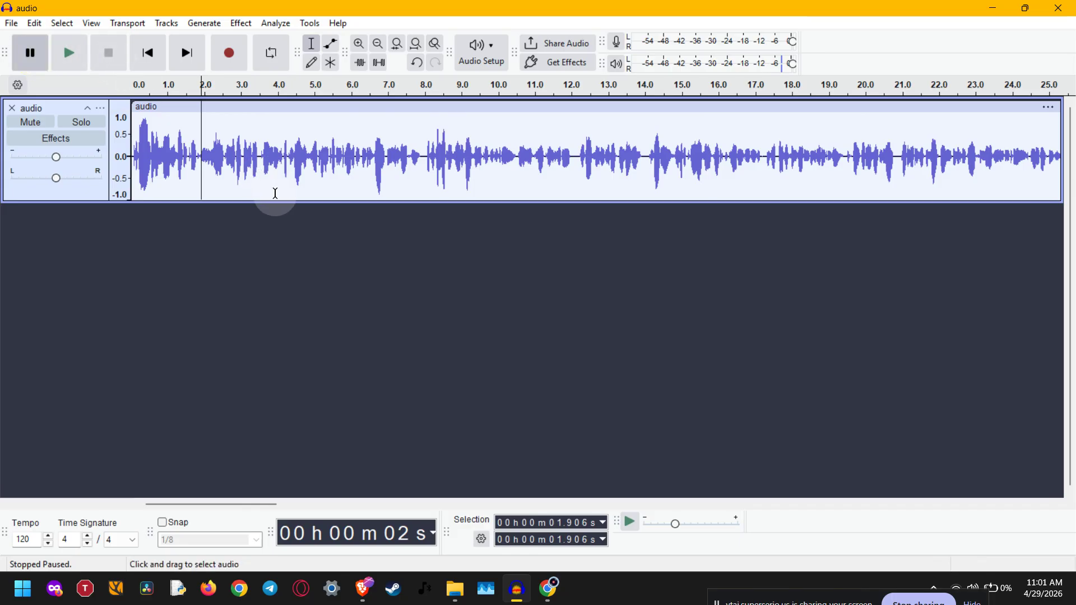
left_click(316, 160)
left_click(493, 158)
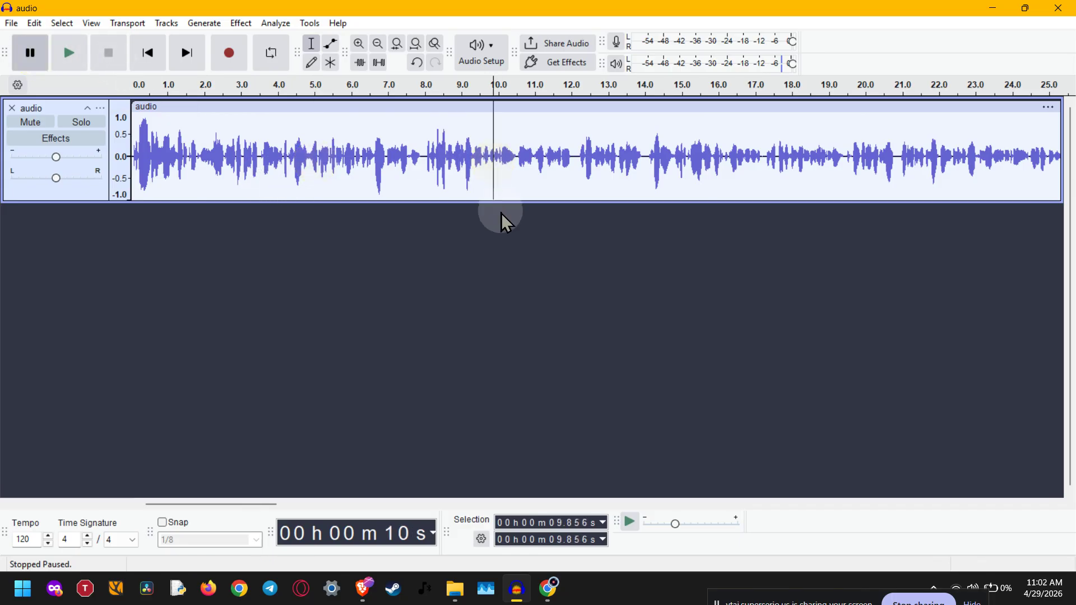
left_click(242, 23)
mouse_move(300, 120)
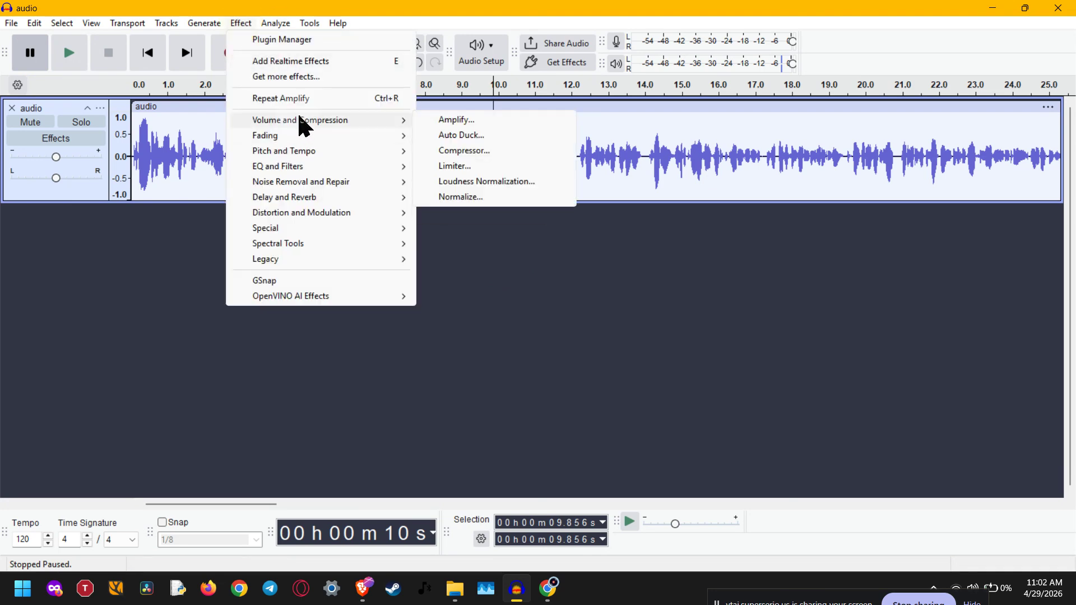
left_click(461, 124)
left_click(678, 320)
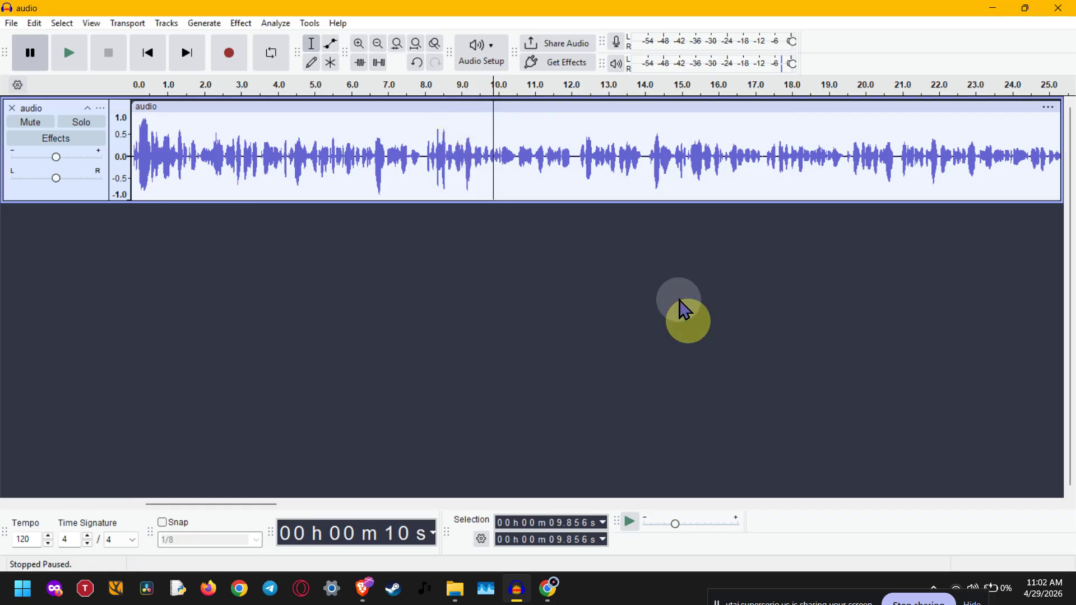
Step: Select the whole audio clip and open the Amplify effect for it
left_click(476, 108)
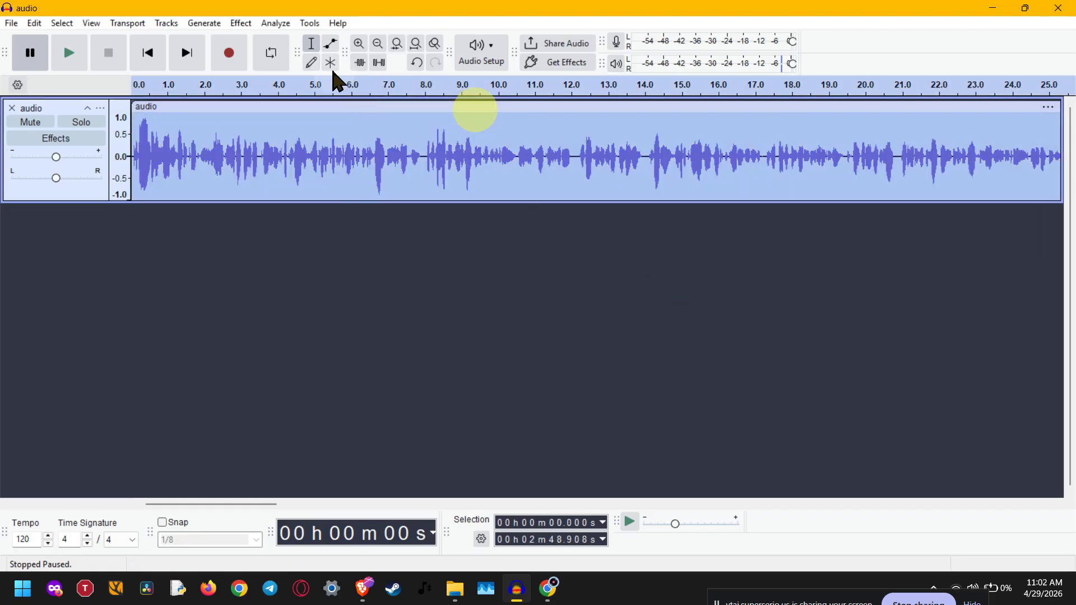
left_click(242, 23)
mouse_move(314, 120)
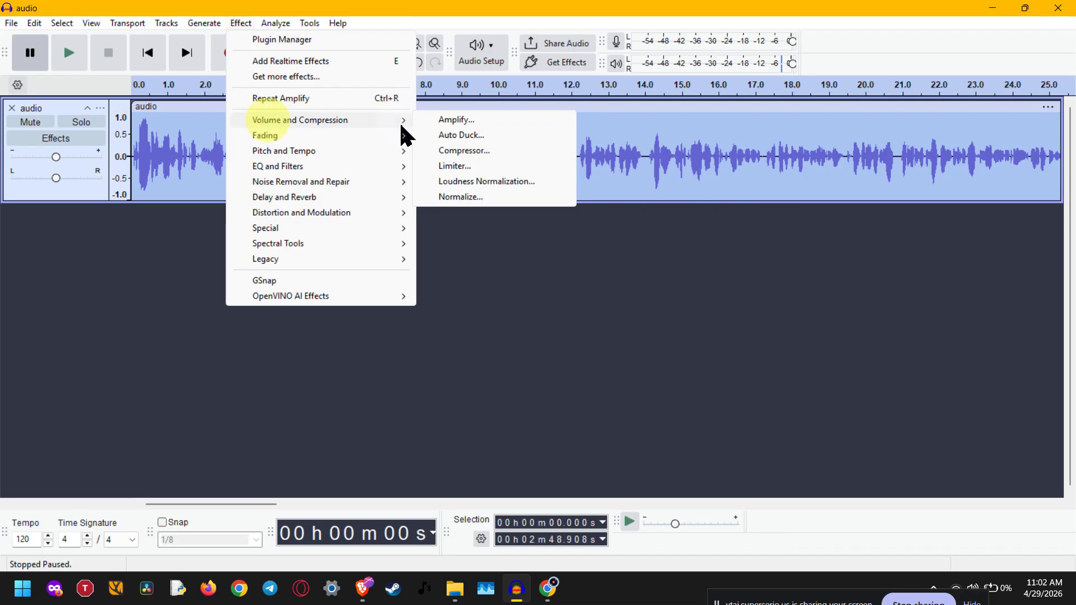
left_click(458, 120)
left_click(586, 265)
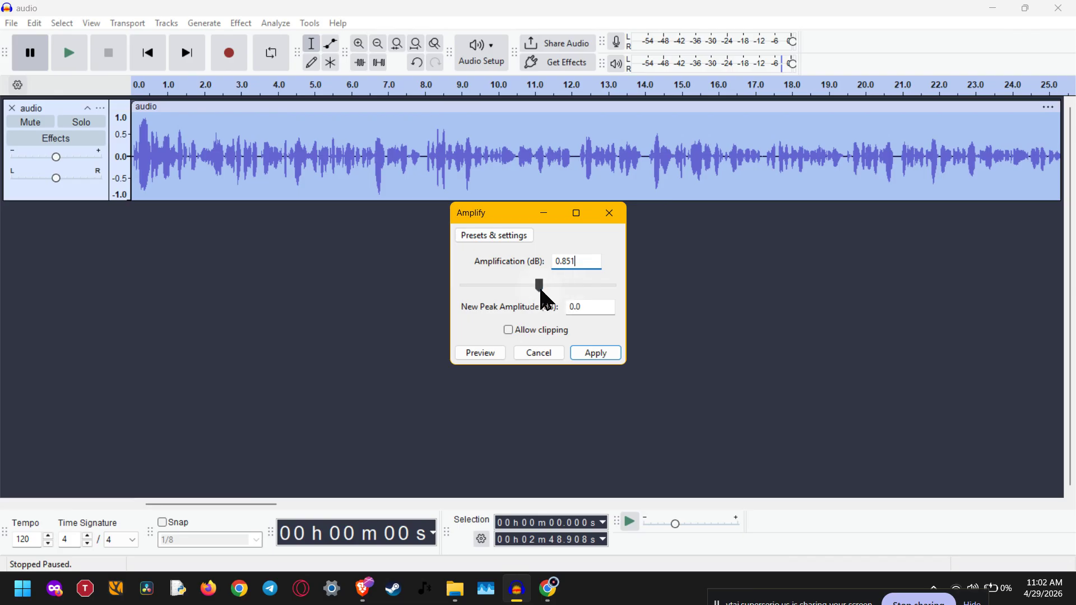
Step: Try an amplification of 6.3 dB, switch clipping permission on and off again, and lower the amplification to 3.1 dB
left_click_drag(541, 289, 547, 293)
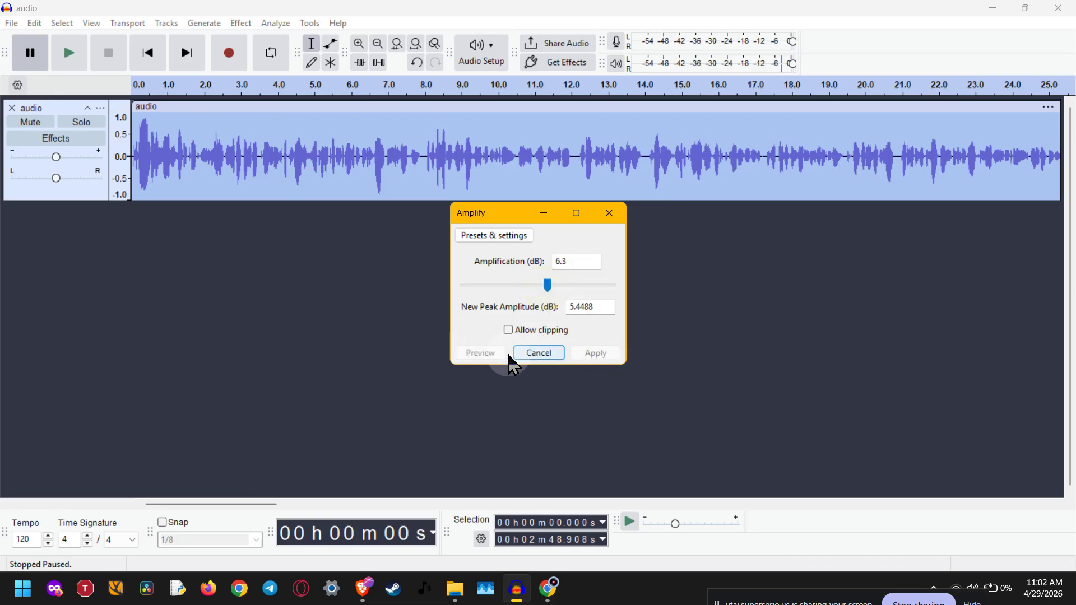
left_click(509, 330)
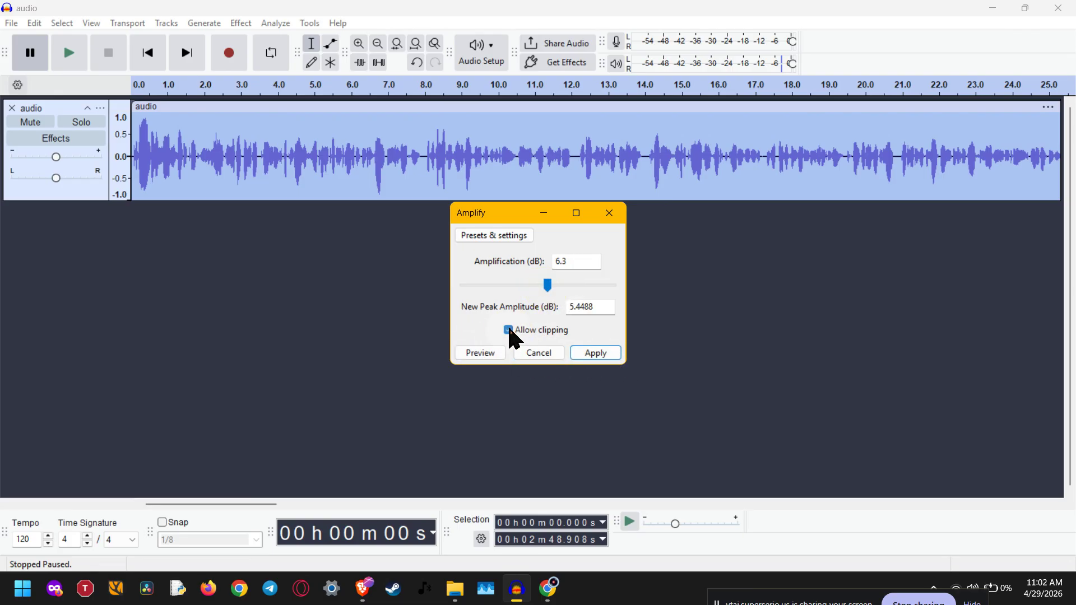
left_click(508, 330)
left_click_drag(551, 287, 545, 289)
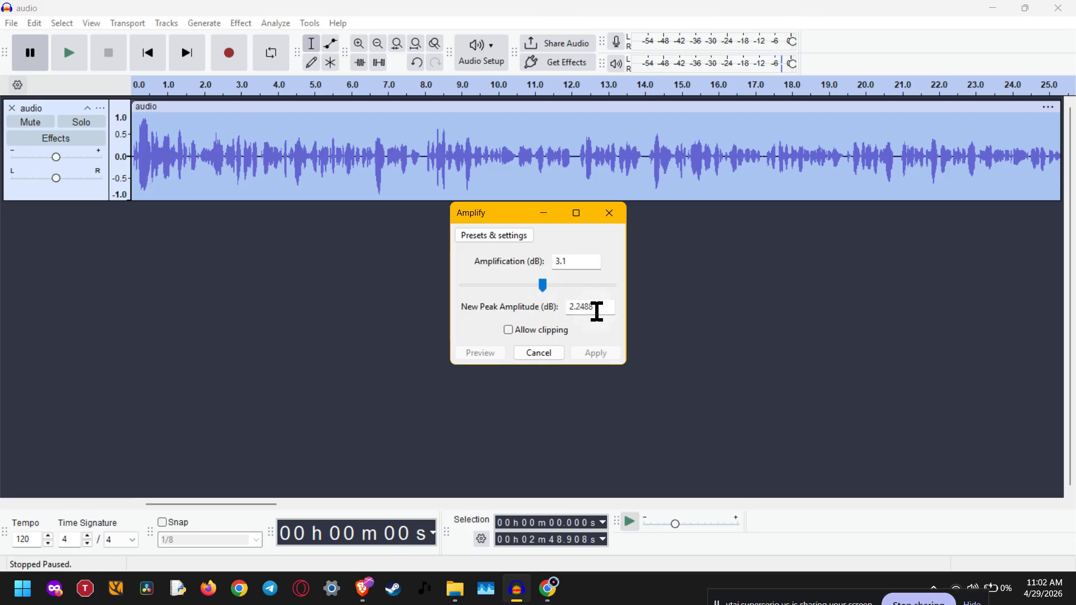
Step: Replace the new peak amplitude in the Amplify dialog with -1 dB
left_click_drag(608, 312, 571, 316)
left_click(569, 312)
type("-")
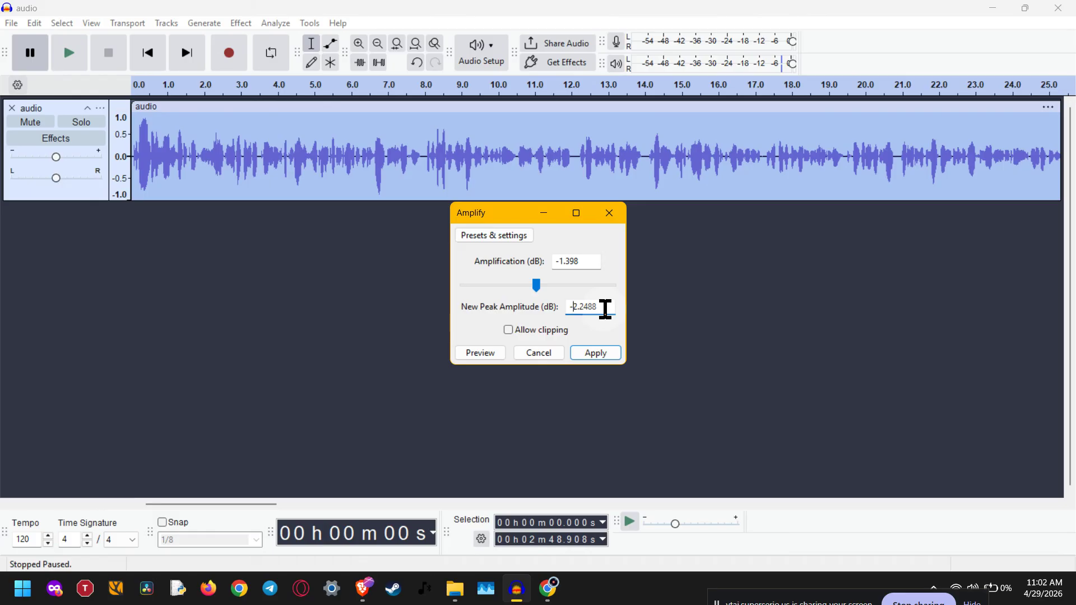
type("1")
key("Delete")
key("Delete")
key("Delete")
key("Delete")
key("Delete")
key("Delete")
Step: Reset the Amplify settings through the effect's factory presets and place the cursor in the amplification value
left_click(490, 235)
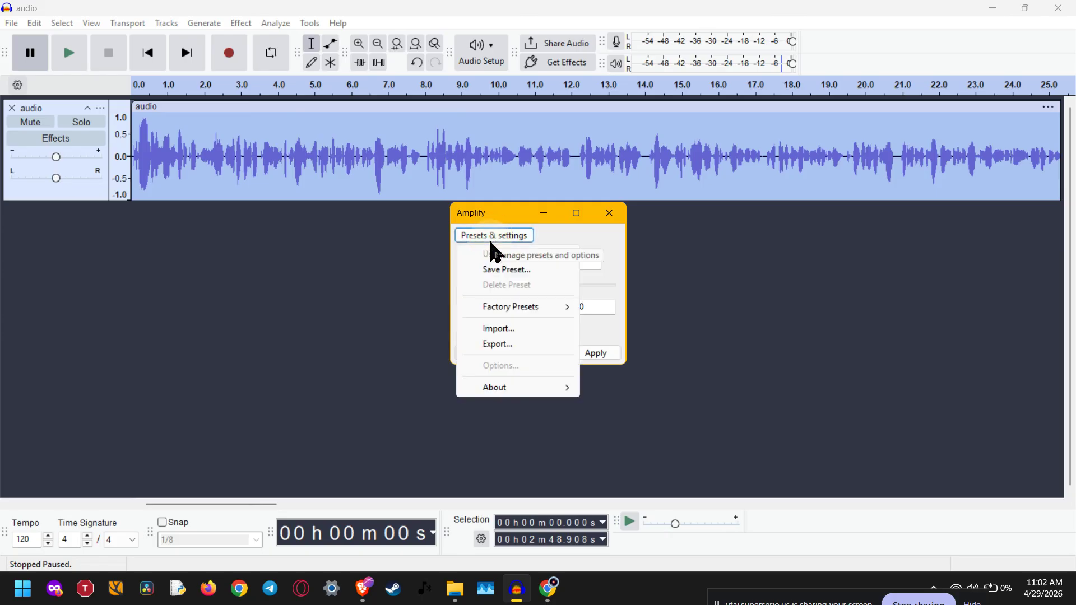
mouse_move(515, 307)
left_click(595, 305)
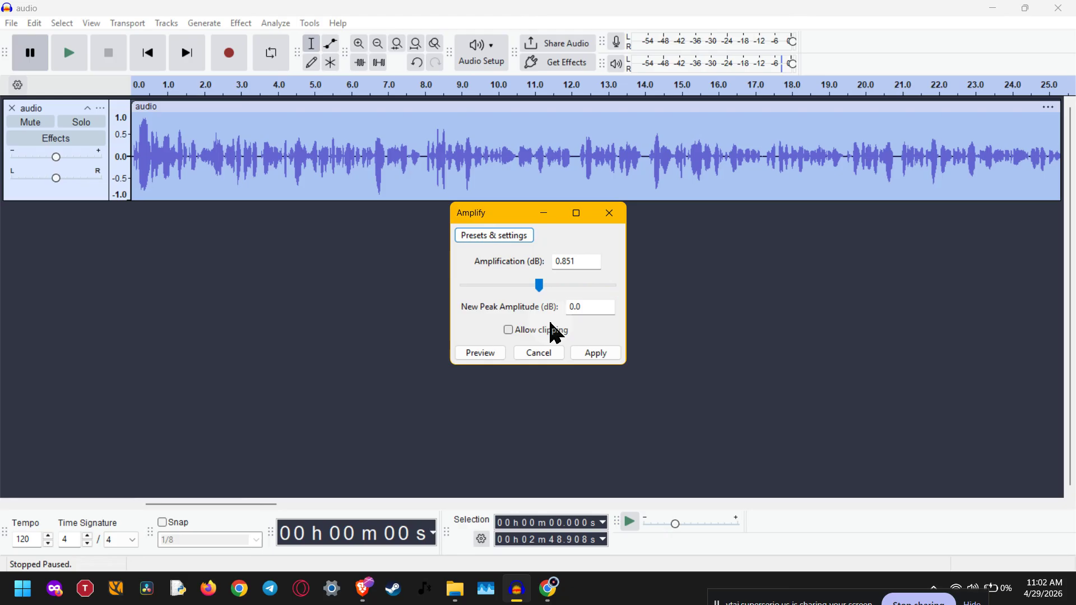
left_click(582, 312)
left_click(583, 260)
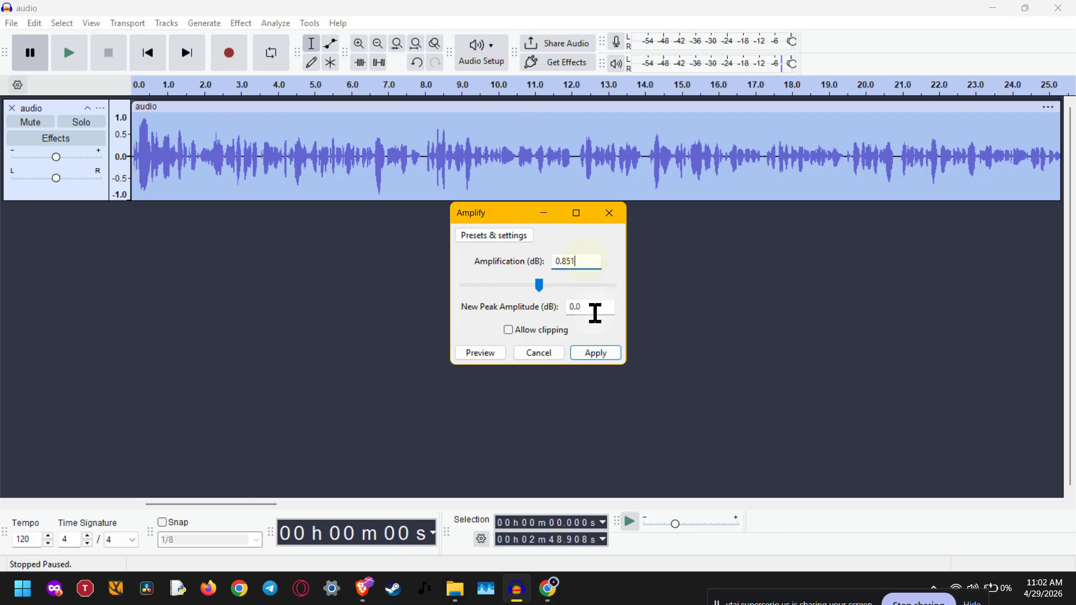